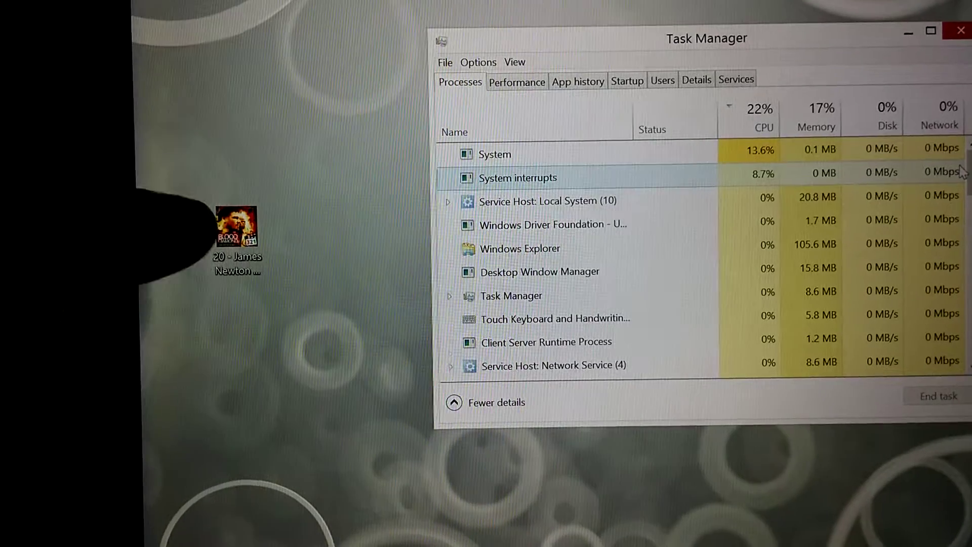
Step: Play the '20 - James Newton...' track from the desktop in Media Player Classic
double_click(237, 228)
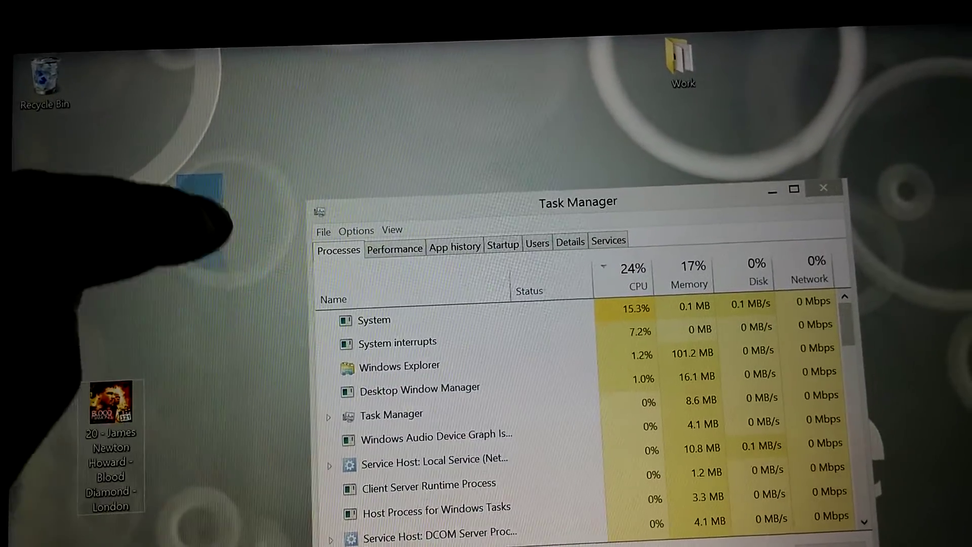
Step: Select the music track icon on the desktop with a drag
left_click_drag(202, 197, 202, 456)
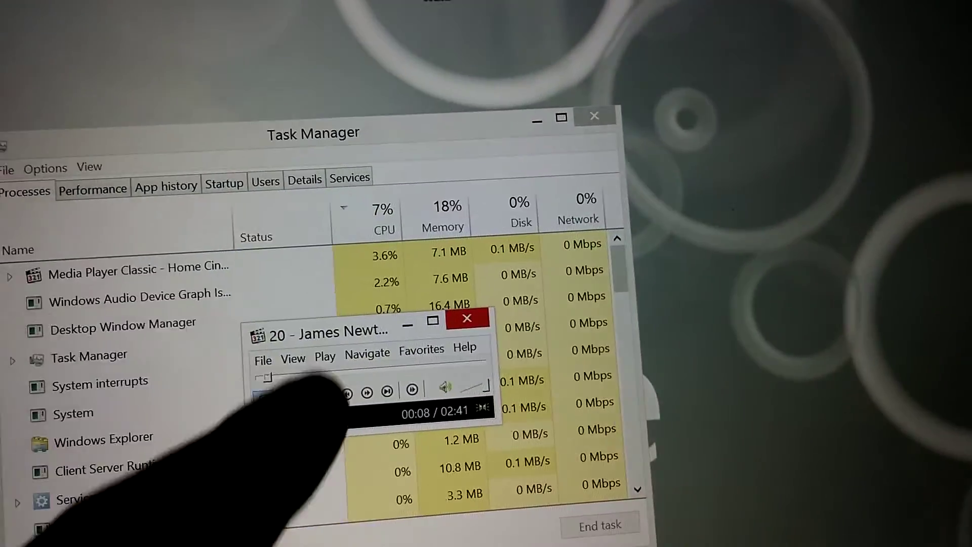
Step: Jump the track forward on the Media Player Classic seek bar
left_click(540, 332)
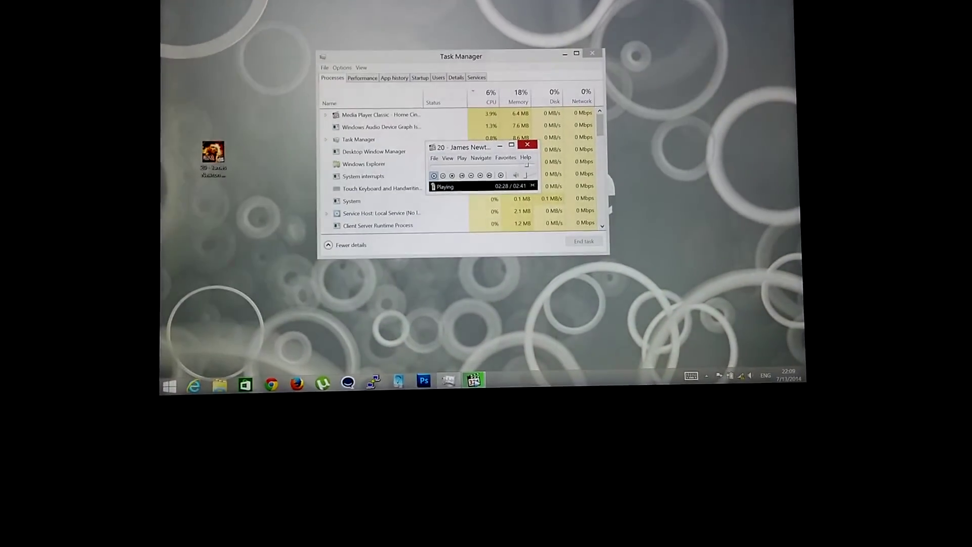
Step: Pause playback with Space, stopping the track at 2:29 of 2:41
key("space")
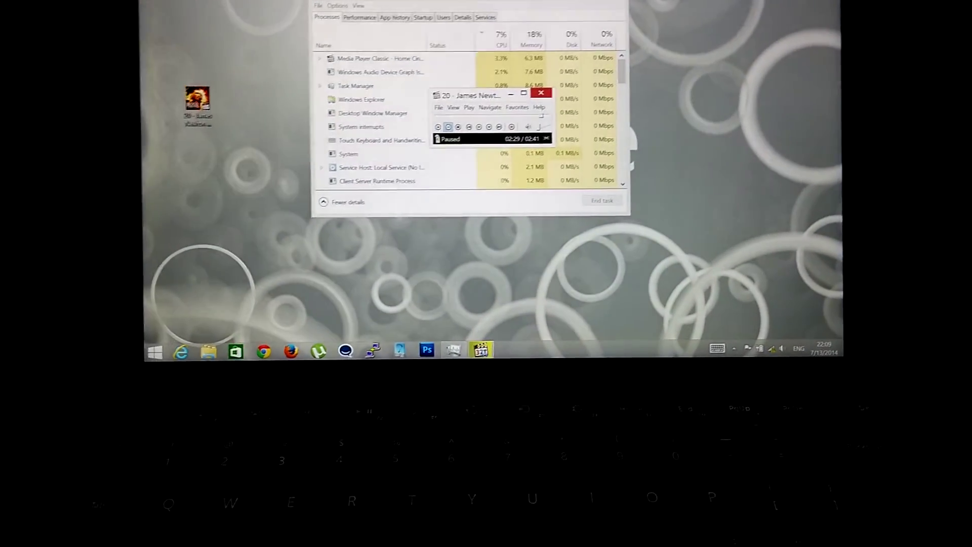